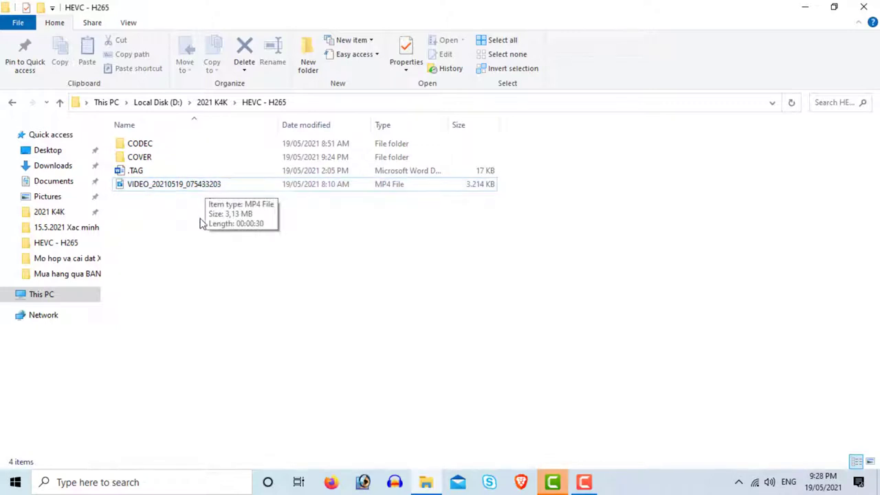
# Step: Try to play VIDEO_20210519_075433203 from the HEVC - H265 folder, dismiss the error message and close the player
pyautogui.click(193, 189)
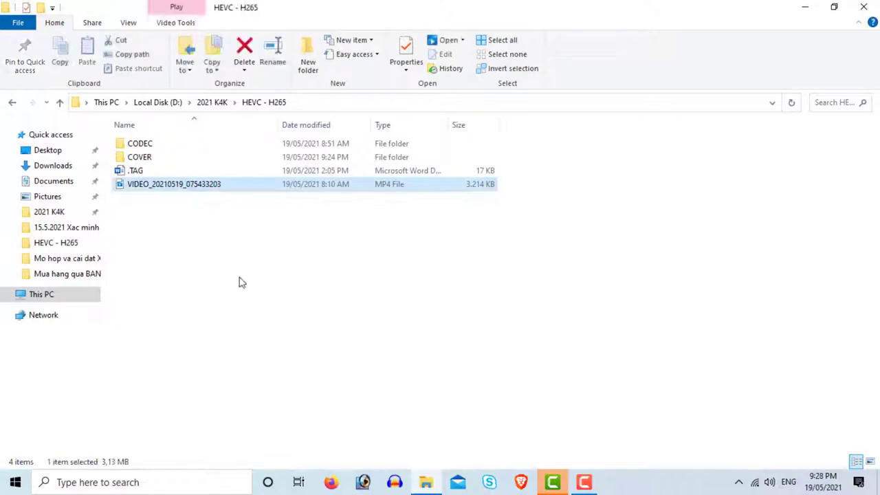
pyautogui.press('Return')
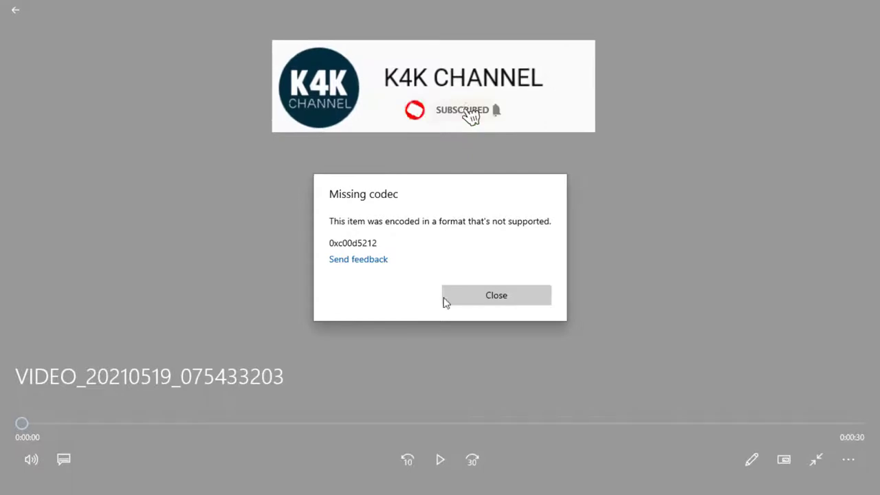
pyautogui.click(492, 301)
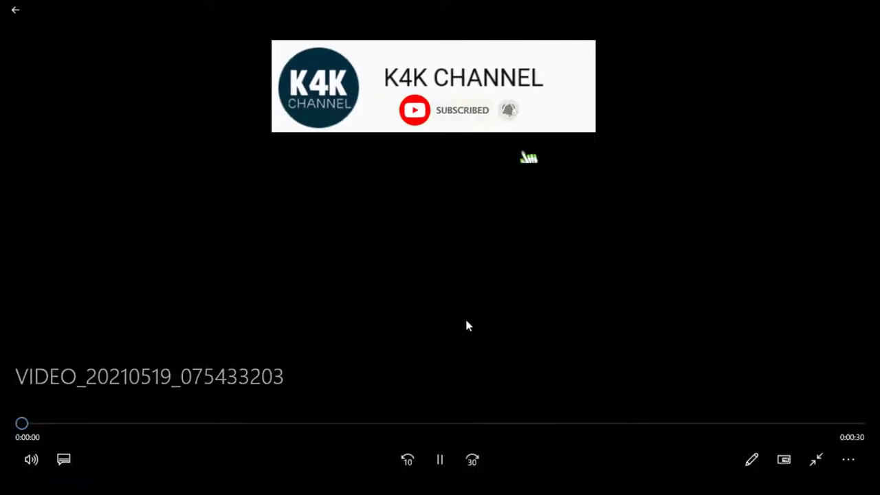
pyautogui.click(18, 13)
pyautogui.click(865, 9)
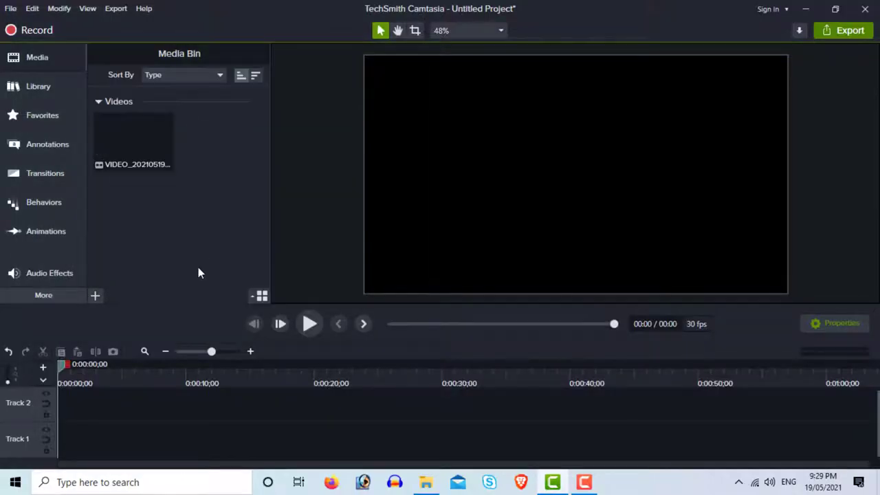
# Step: In Camtasia, add the VIDEO_20210519 clip to the timeline at the playhead, play it and scrub through to check the picture
pyautogui.rightClick(161, 154)
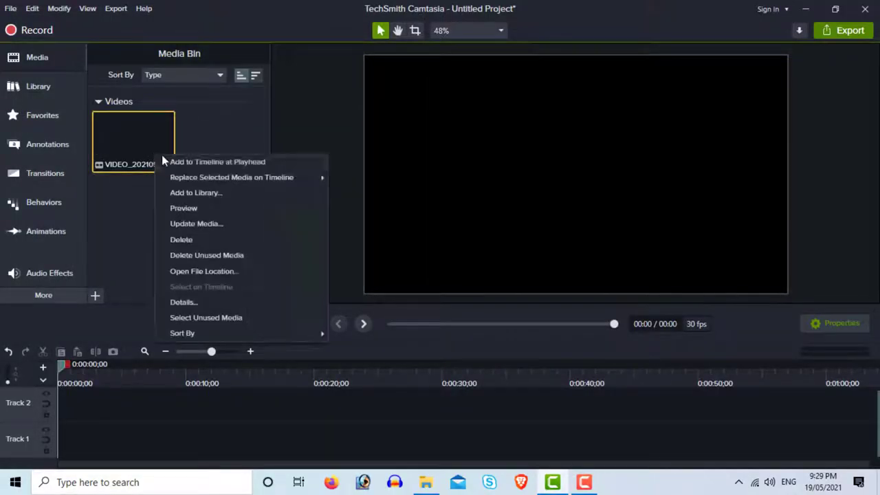
pyautogui.click(177, 160)
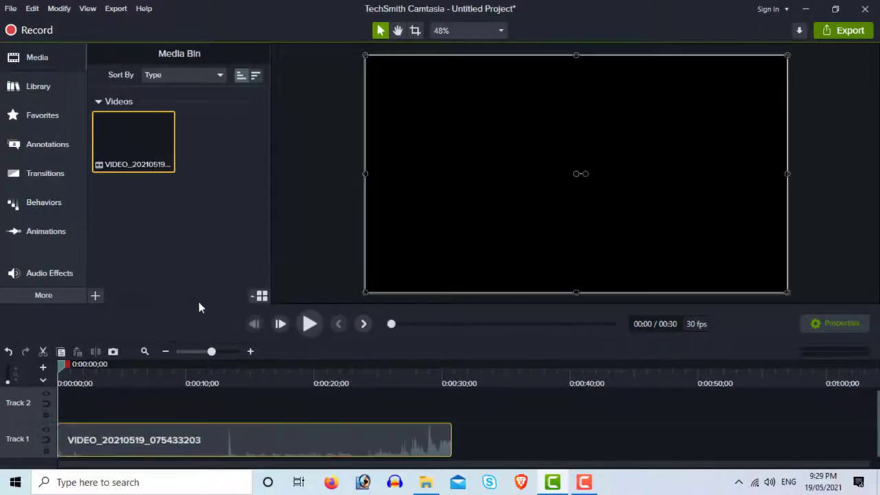
pyautogui.click(310, 324)
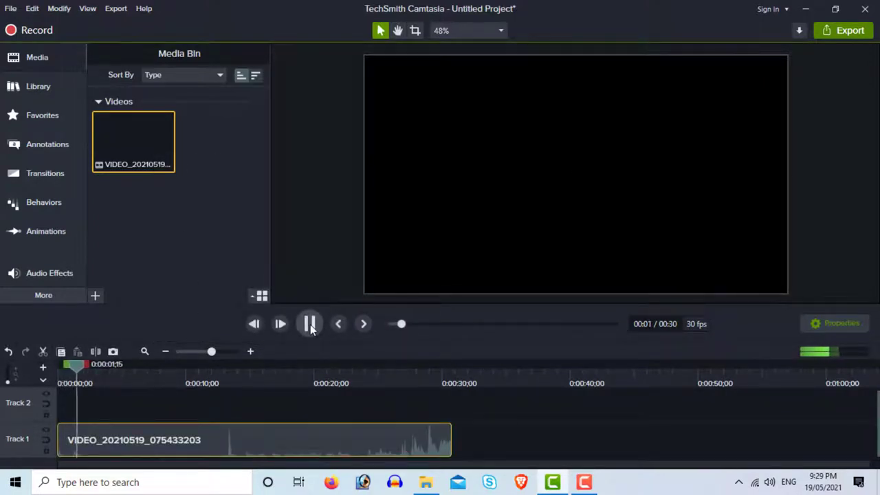
pyautogui.click(310, 325)
pyautogui.moveTo(88, 373); pyautogui.dragTo(62, 369)
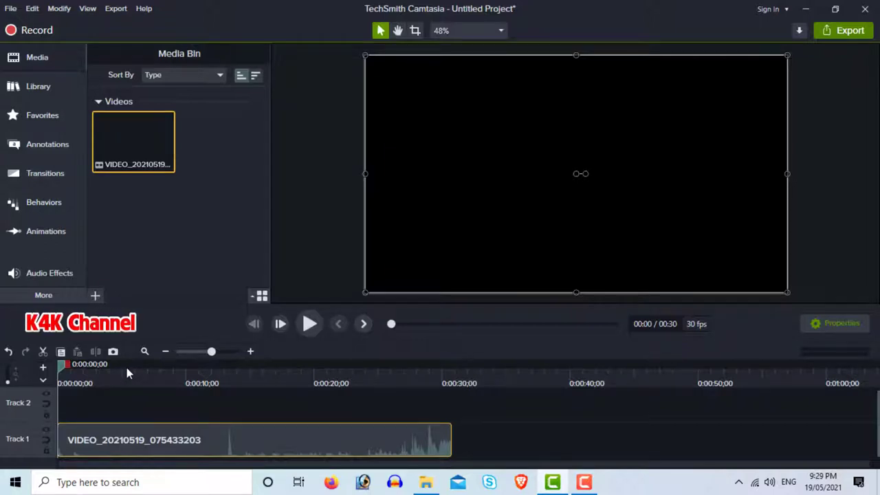
pyautogui.click(126, 373)
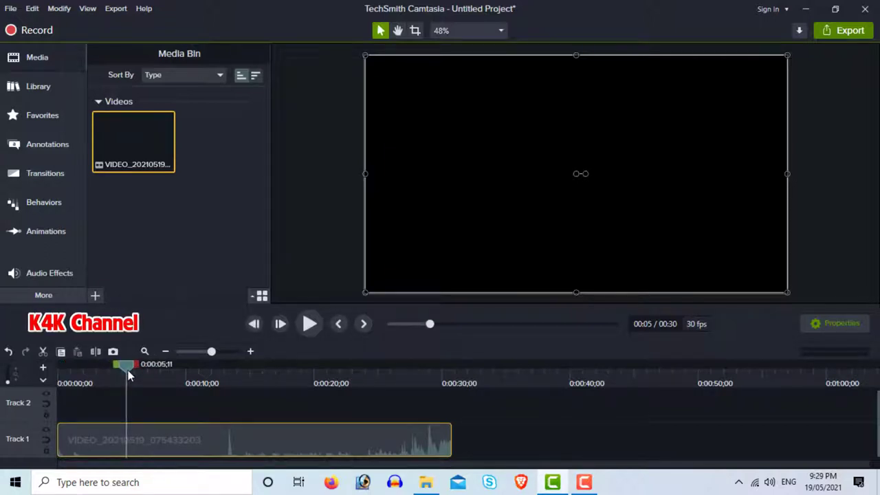
pyautogui.moveTo(126, 372); pyautogui.dragTo(248, 374)
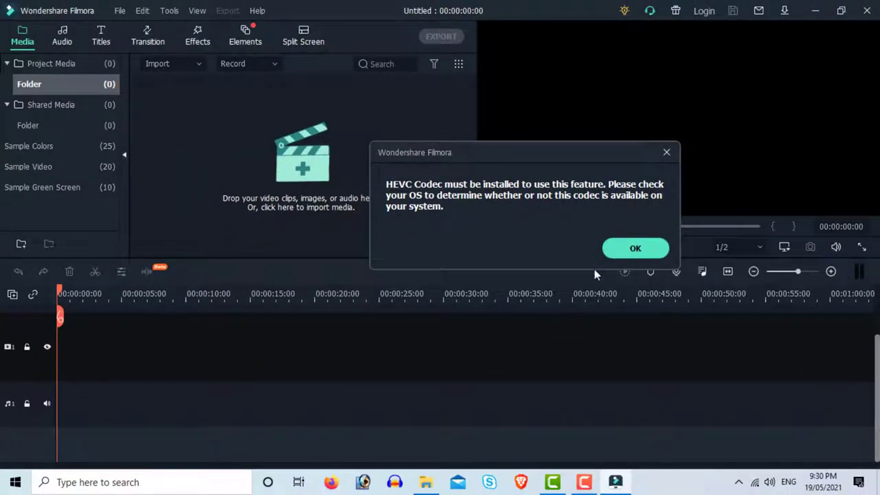
# Step: Dismiss the HEVC codec message in Wondershare Filmora and close the open window
pyautogui.click(645, 249)
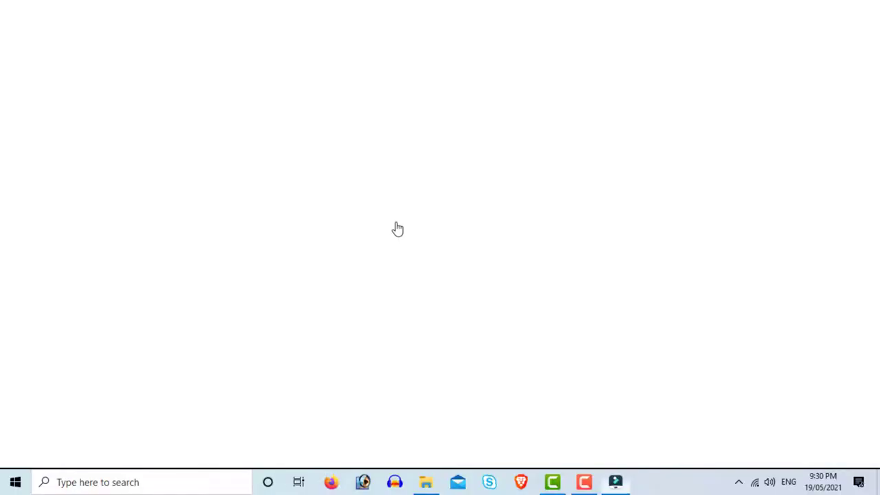
pyautogui.click(868, 9)
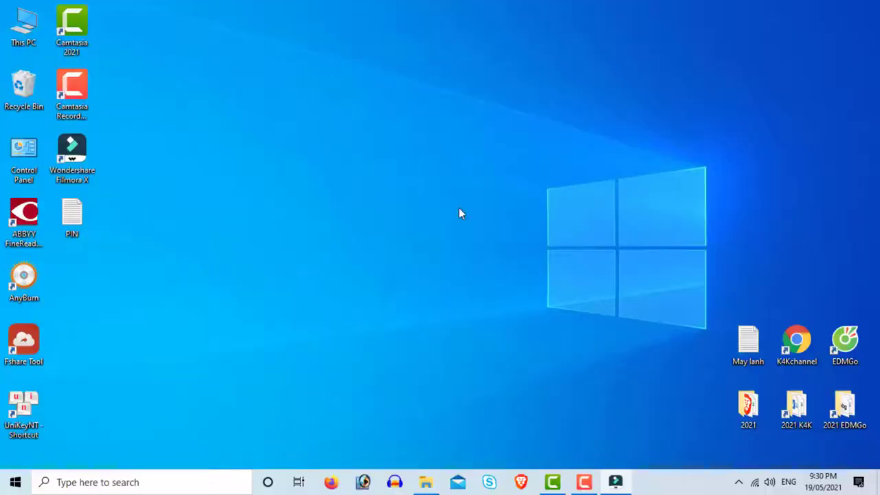
# Step: In File Explorer, extract the Microsoft.HEVCVideoExtension_1.0.41023.0_x64.Appx archive into its own CODEC folder using 7-Zip
pyautogui.click(425, 482)
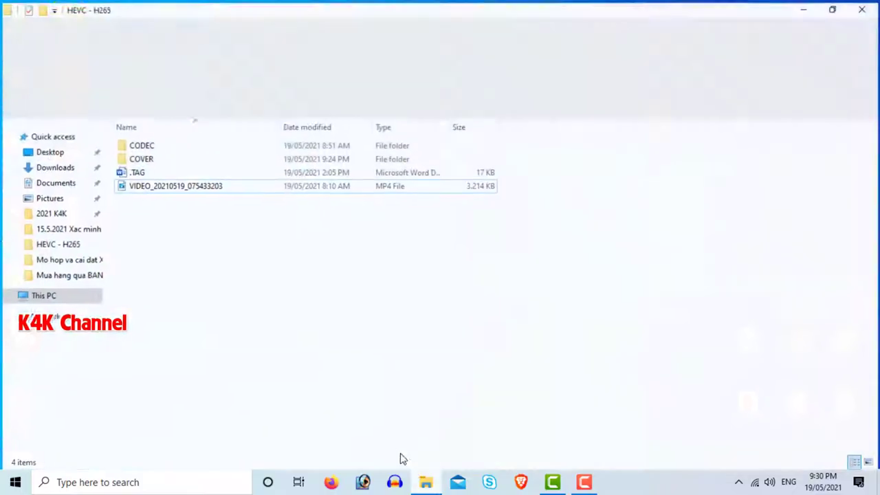
pyautogui.doubleClick(141, 144)
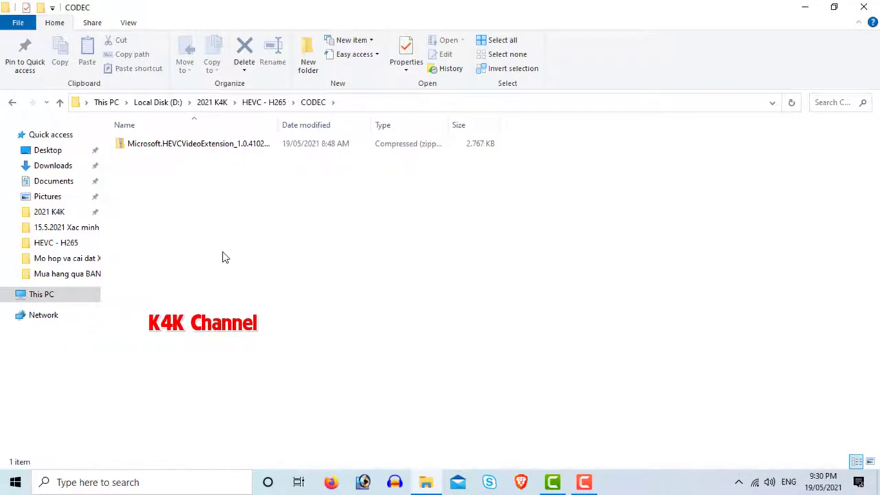
pyautogui.click(199, 149)
pyautogui.rightClick(198, 150)
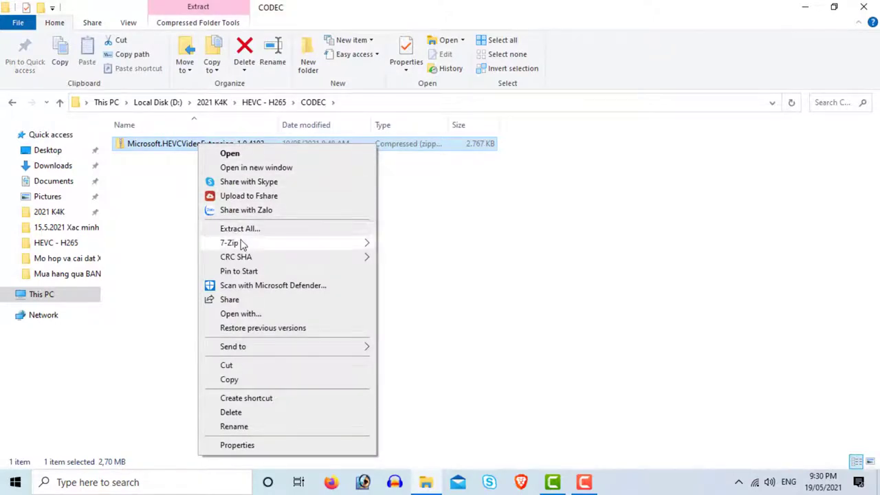
pyautogui.moveTo(242, 245)
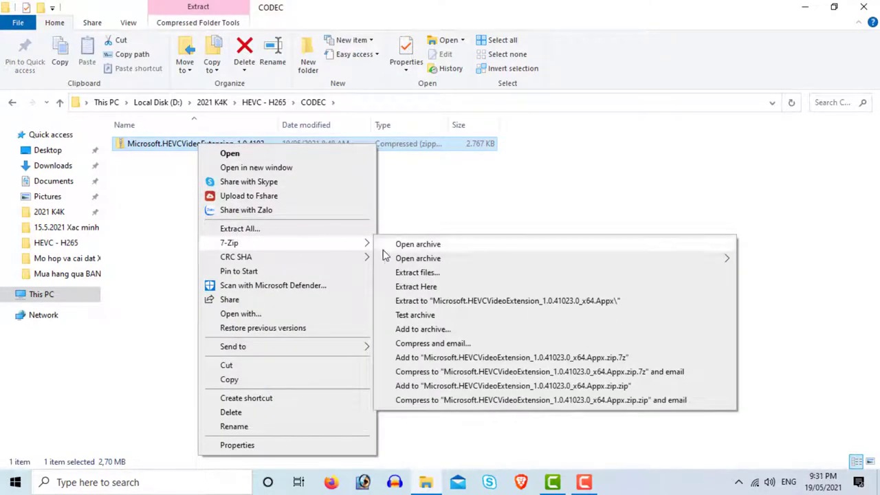
pyautogui.click(437, 292)
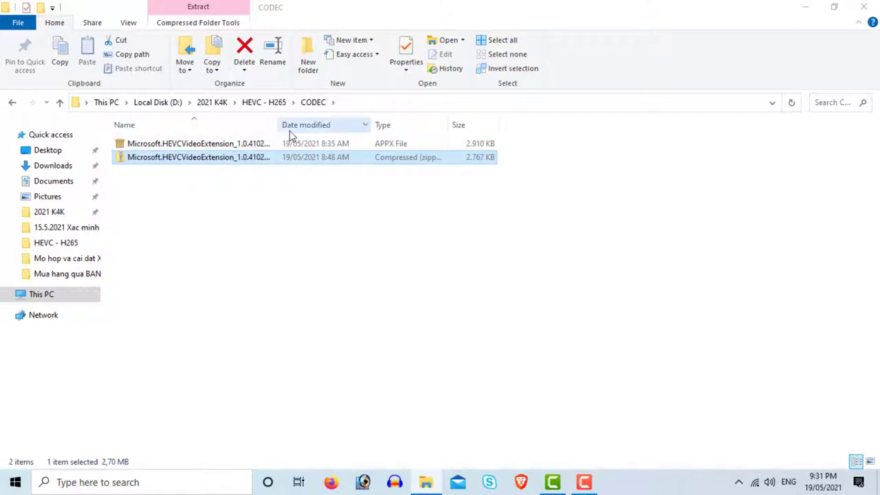
# Step: Widen the Name column, install HEVC Video Extensions from the extracted Microsoft.HEVCVideoExtension_1.0.41023.0_x64 package and close the installer
pyautogui.moveTo(279, 124); pyautogui.dragTo(359, 124)
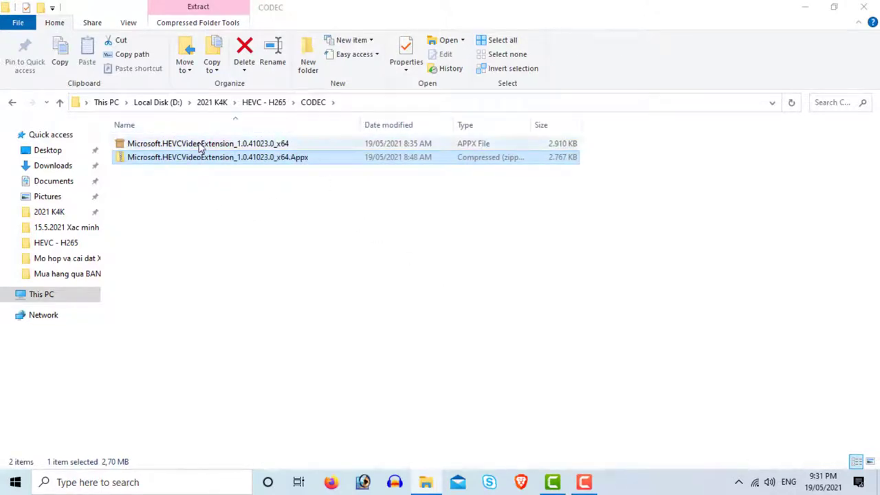
pyautogui.click(203, 145)
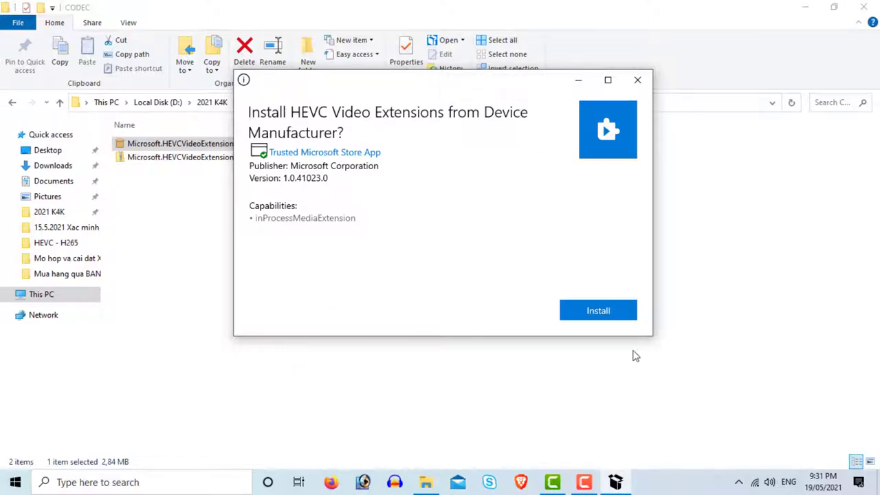
pyautogui.click(599, 313)
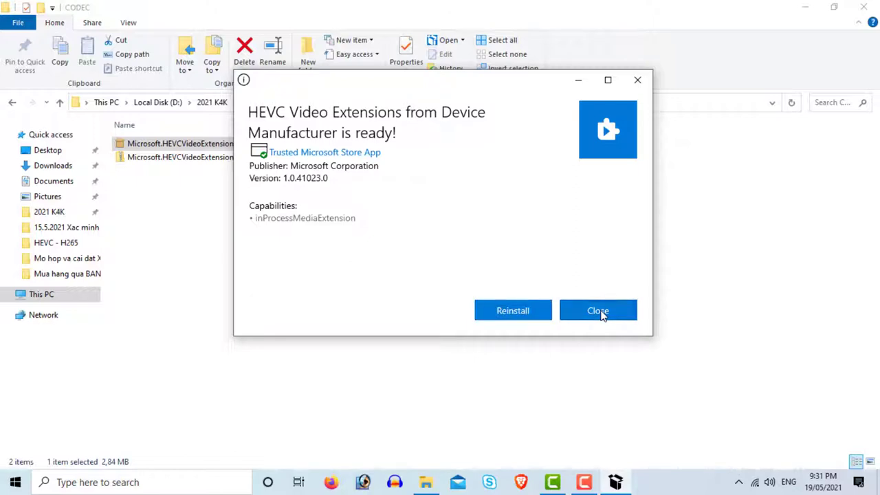
pyautogui.click(599, 313)
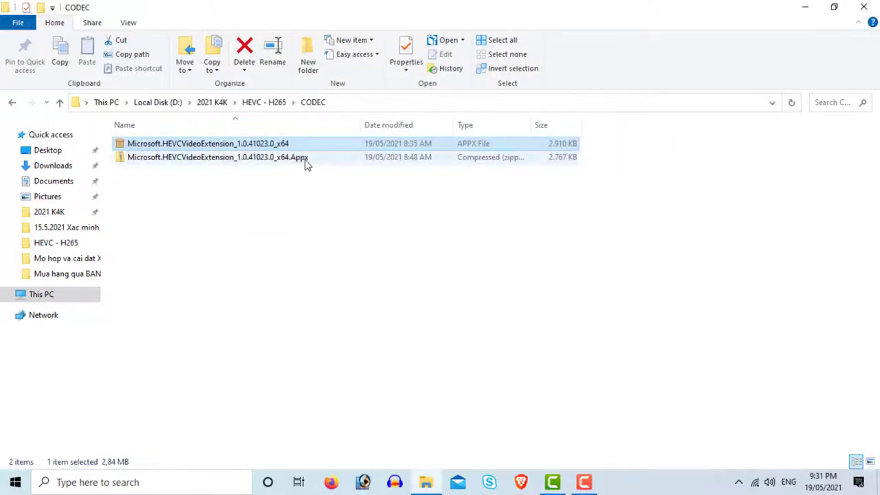
# Step: Return to the HEVC - H265 folder and play VIDEO_20210519_075433203 in full screen to check its playback
pyautogui.click(268, 103)
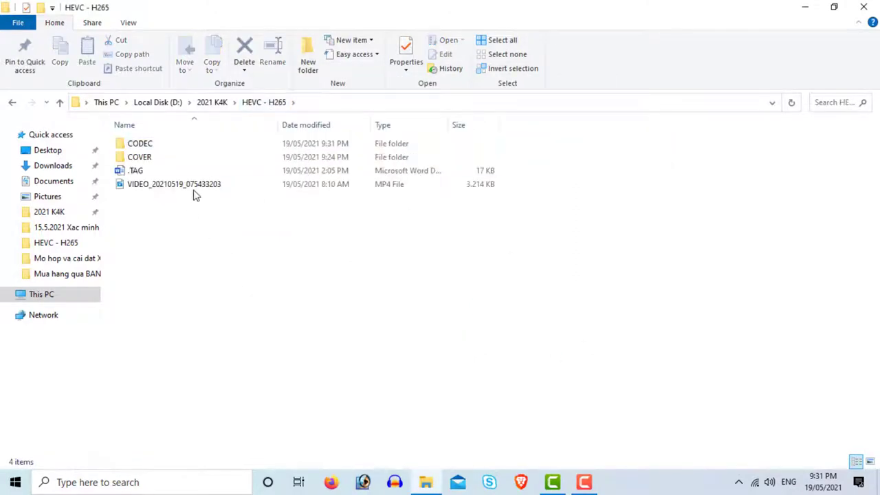
pyautogui.click(198, 185)
pyautogui.press('Return')
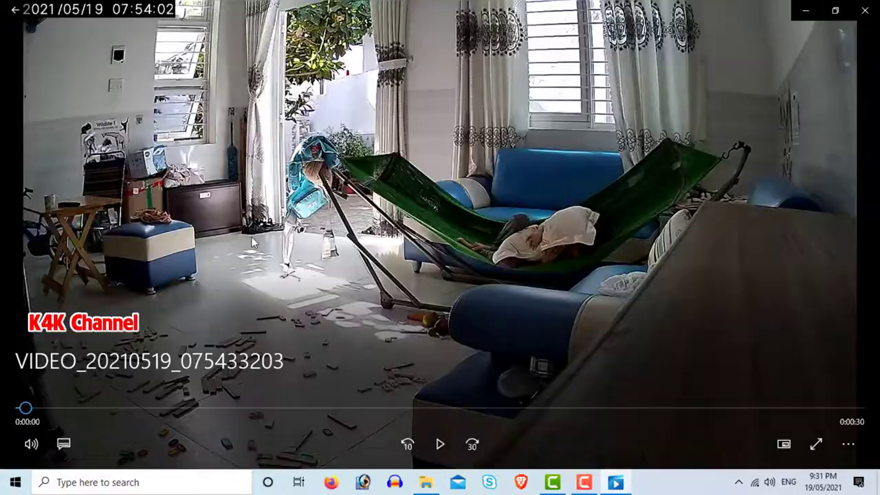
pyautogui.doubleClick(251, 237)
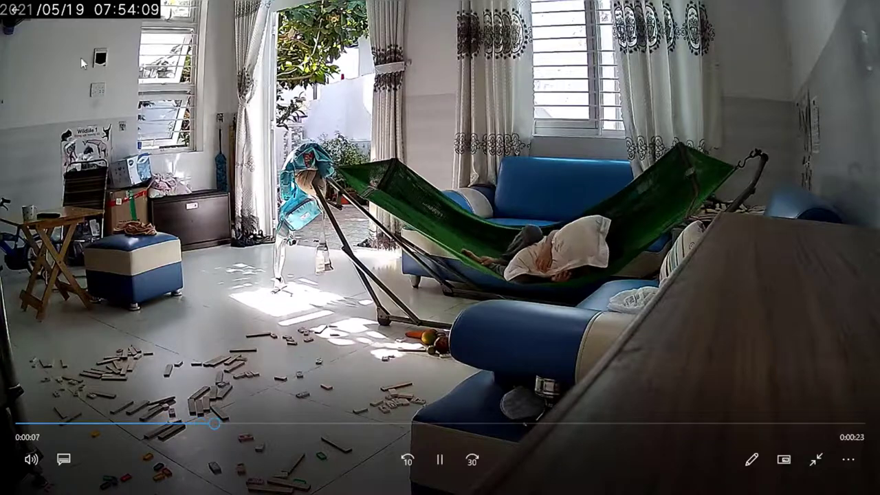
pyautogui.press('Escape')
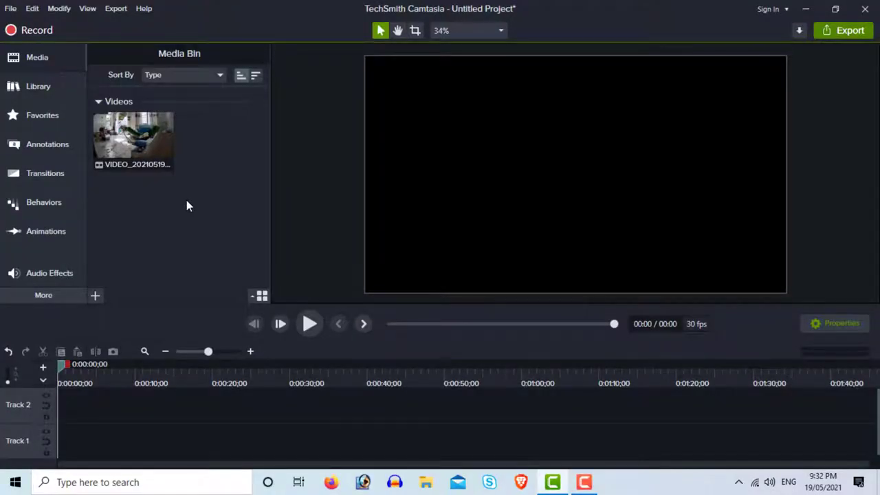
# Step: In Camtasia, add the VIDEO_20210519 clip to the timeline, play it to check the picture, and close the program
pyautogui.click(165, 152)
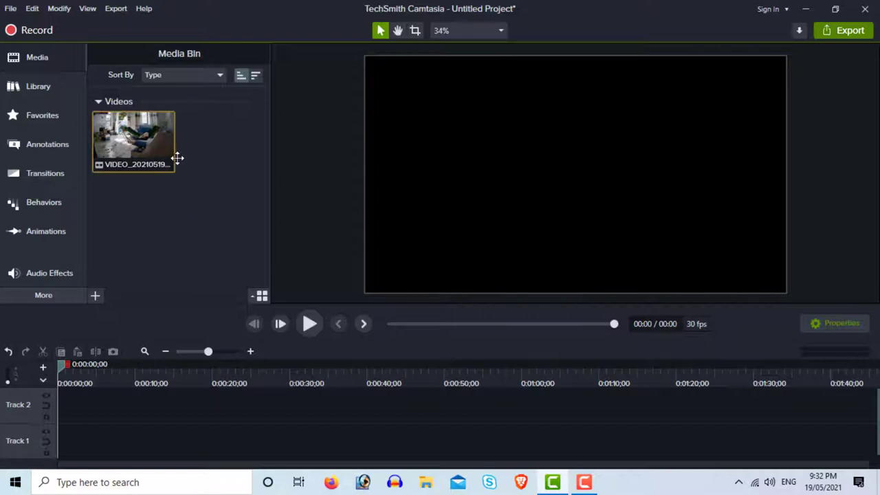
pyautogui.rightClick(181, 158)
pyautogui.click(200, 160)
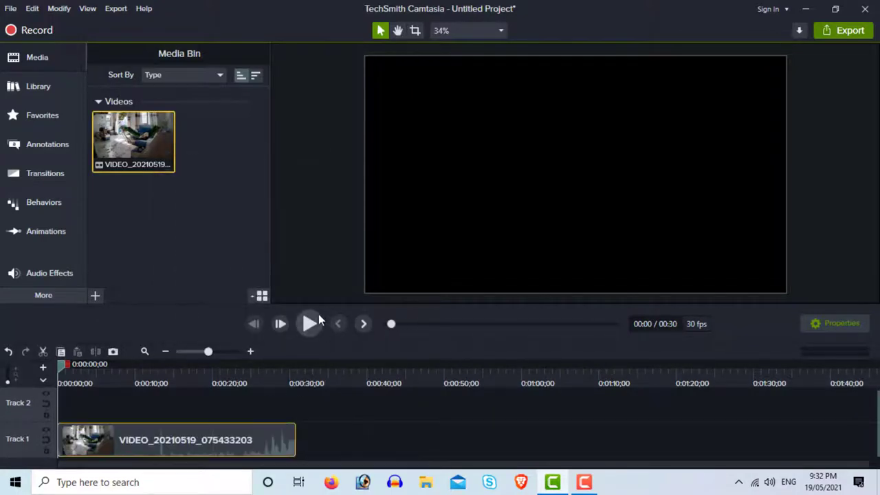
pyautogui.click(310, 324)
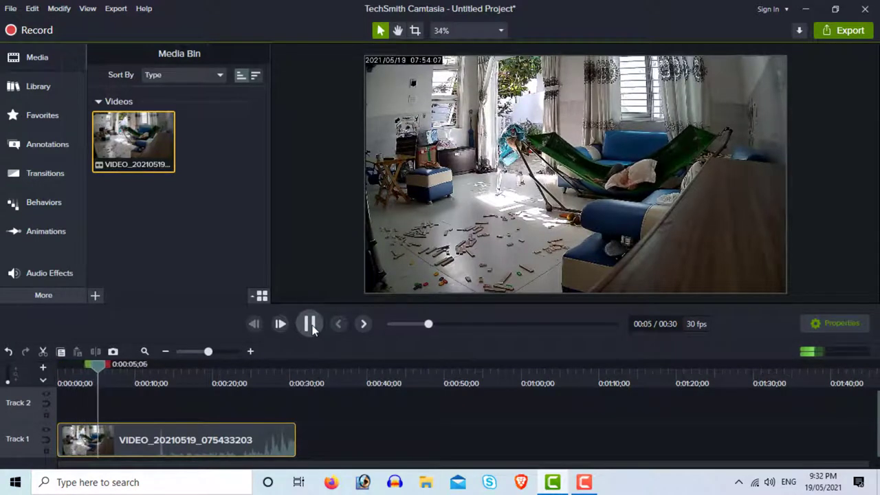
pyautogui.click(310, 324)
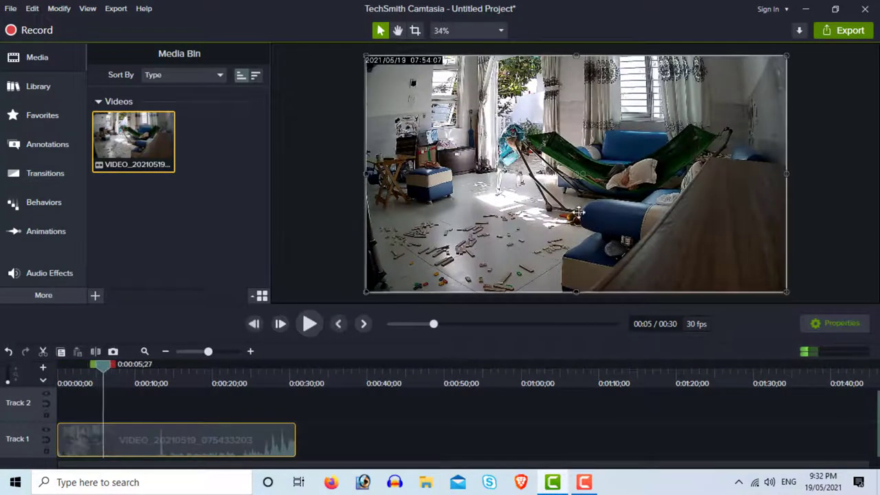
pyautogui.click(866, 10)
pyautogui.click(483, 288)
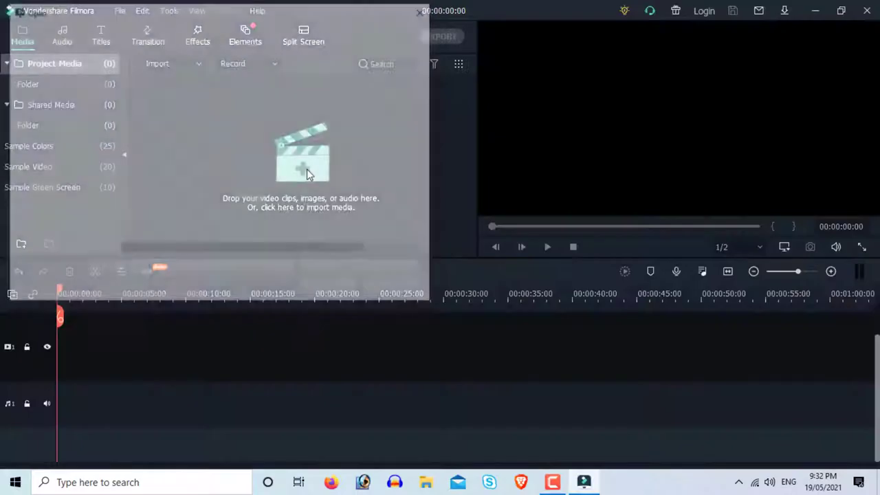
# Step: In Filmora, import VIDEO_20210519_075433203 from the HEVC - H265 folder into the project media
pyautogui.click(307, 169)
pyautogui.click(394, 288)
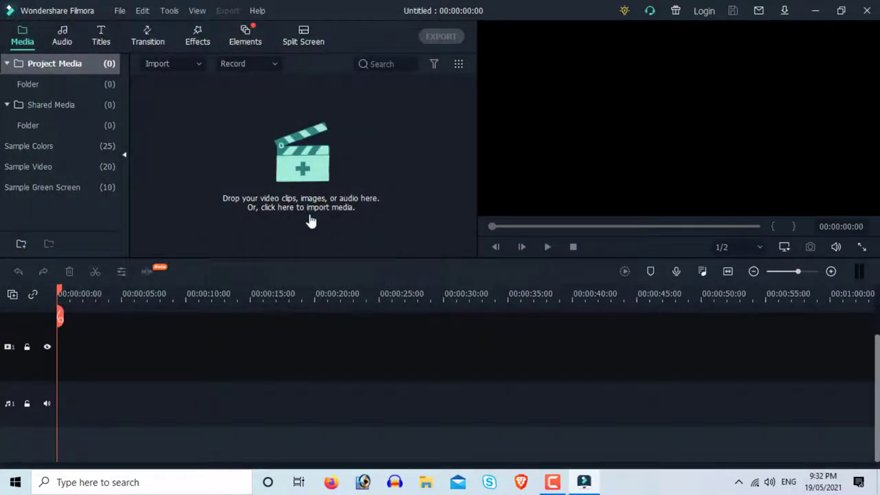
pyautogui.click(302, 186)
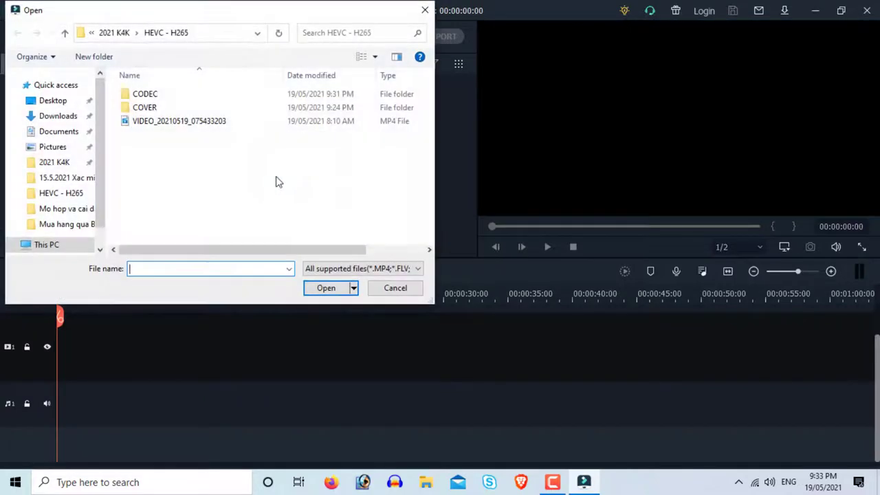
pyautogui.doubleClick(170, 122)
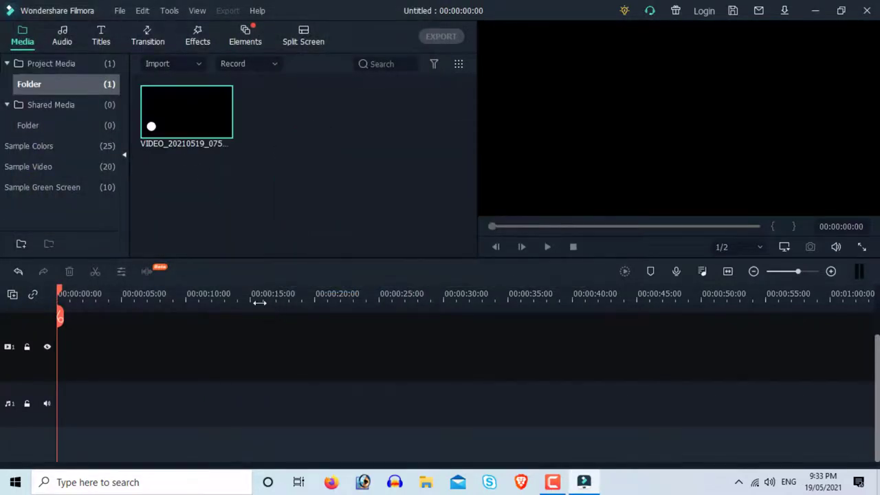
# Step: Insert the imported clip into the timeline and match the project settings to the media at 2304 x 1296 23fps
pyautogui.rightClick(201, 119)
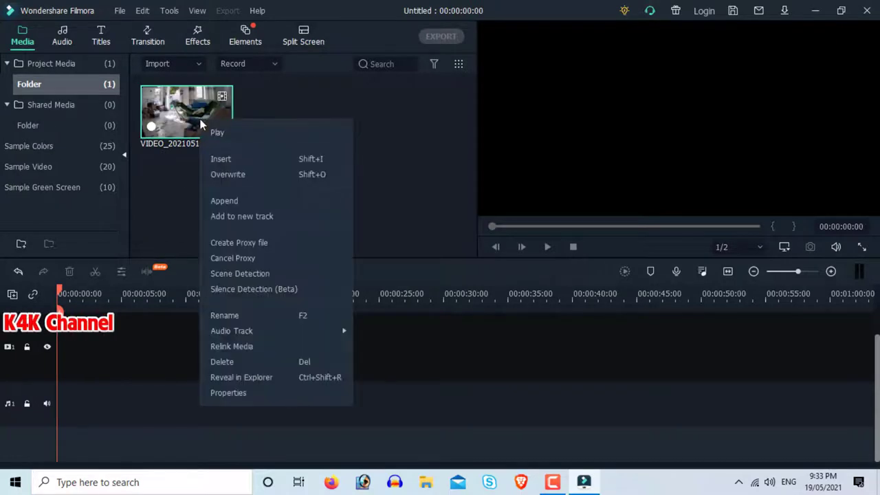
pyautogui.click(236, 158)
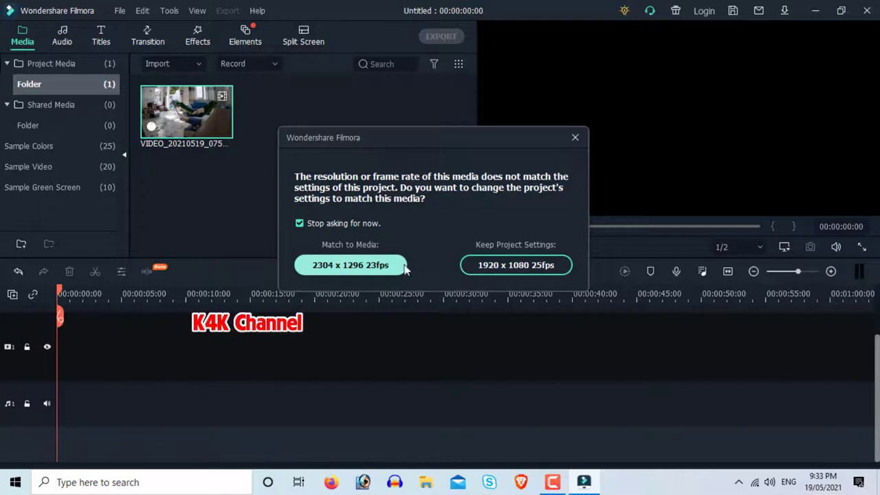
pyautogui.click(384, 272)
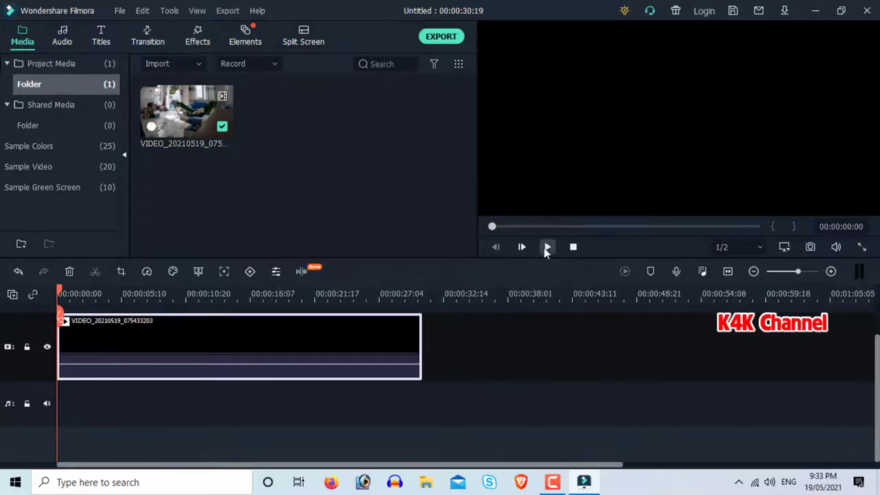
# Step: Play the timeline clip, move the playhead back to around 16 seconds and play again to check the picture
pyautogui.click(548, 247)
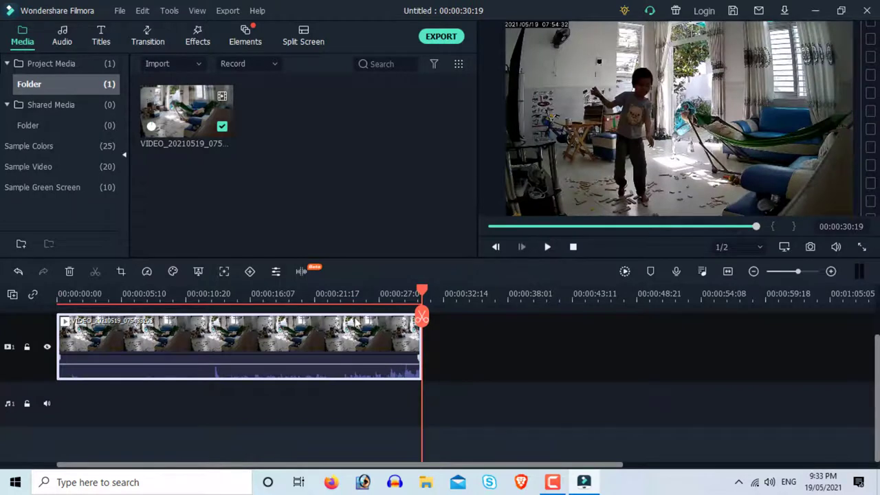
pyautogui.click(264, 294)
pyautogui.click(548, 248)
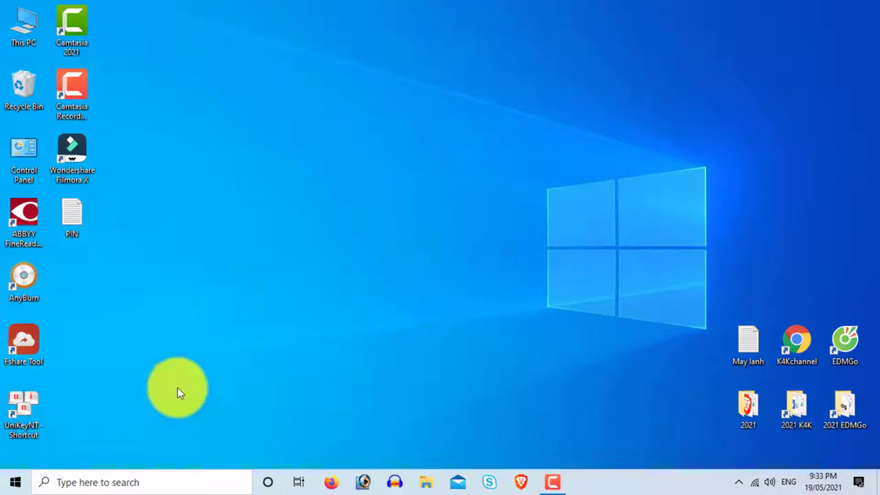
# Step: In Windows Settings, search the installed apps for "hevc" and select the HEVC Video Extensions from Device Manufacturer entry
pyautogui.click(13, 484)
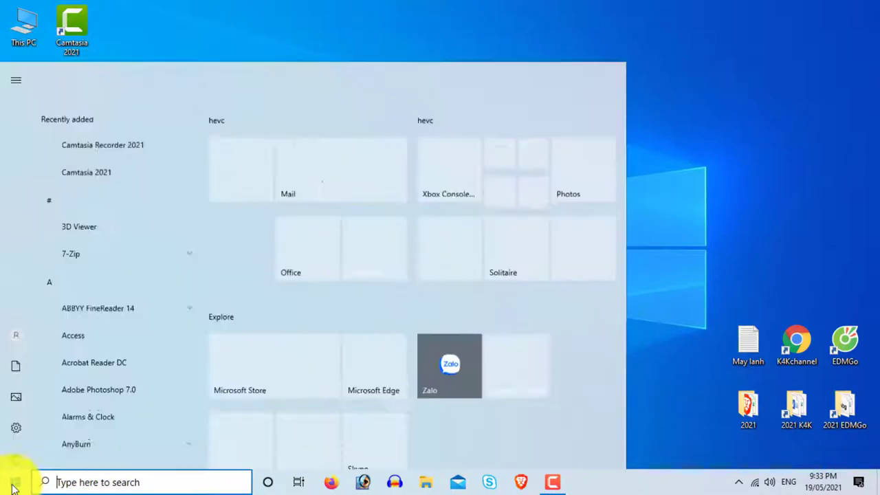
pyautogui.moveTo(16, 428)
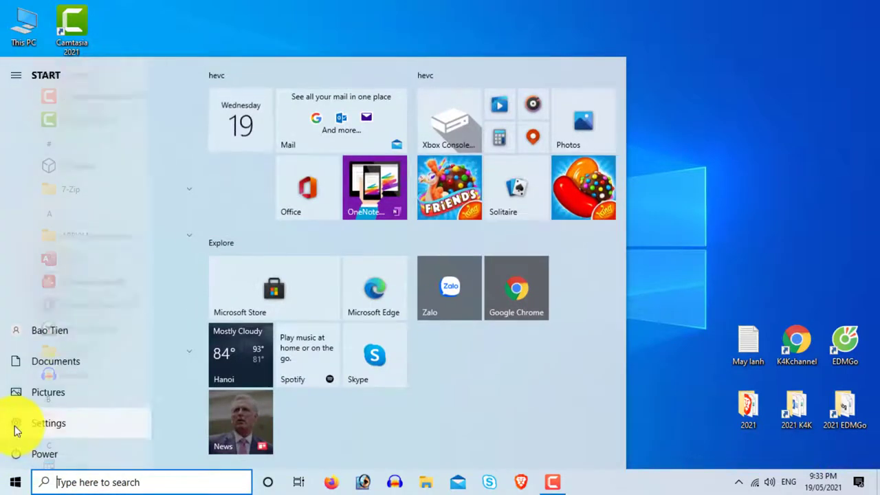
pyautogui.click(16, 424)
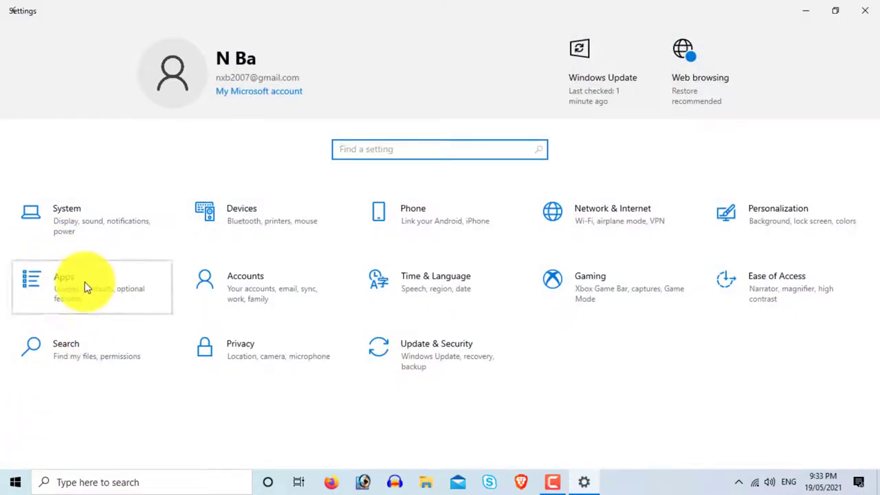
pyautogui.click(85, 287)
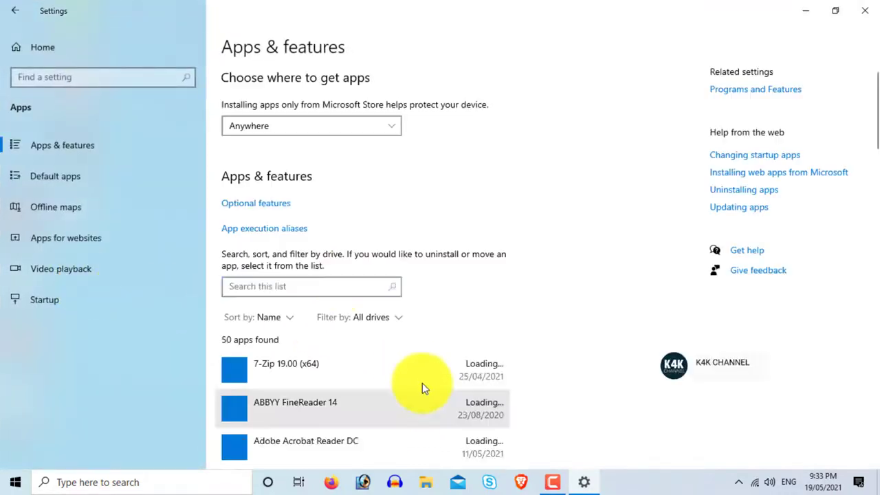
pyautogui.click(343, 283)
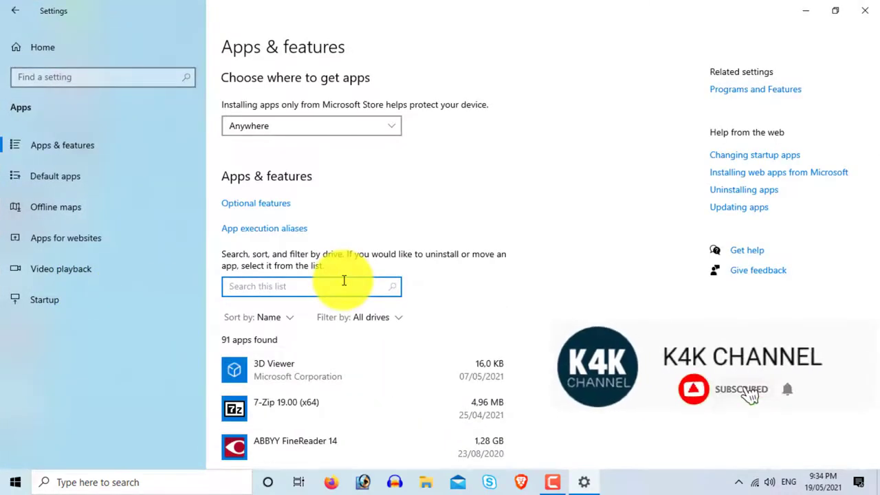
pyautogui.write('hevc')
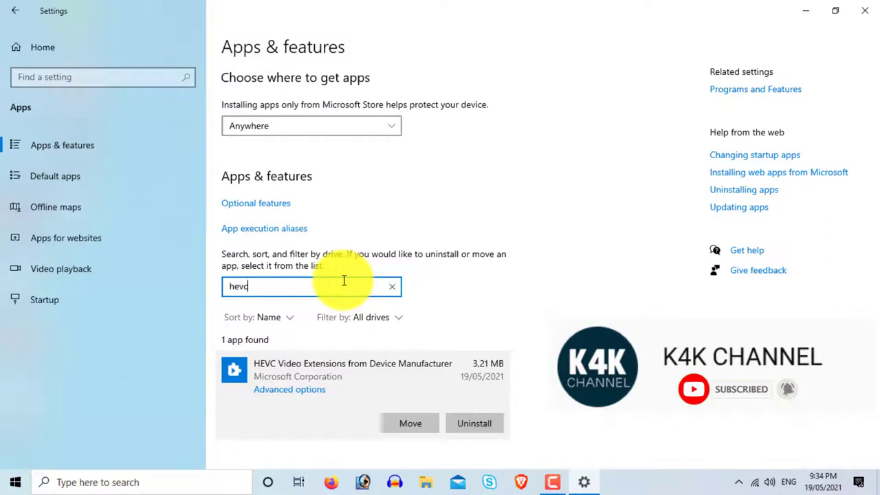
pyautogui.click(471, 410)
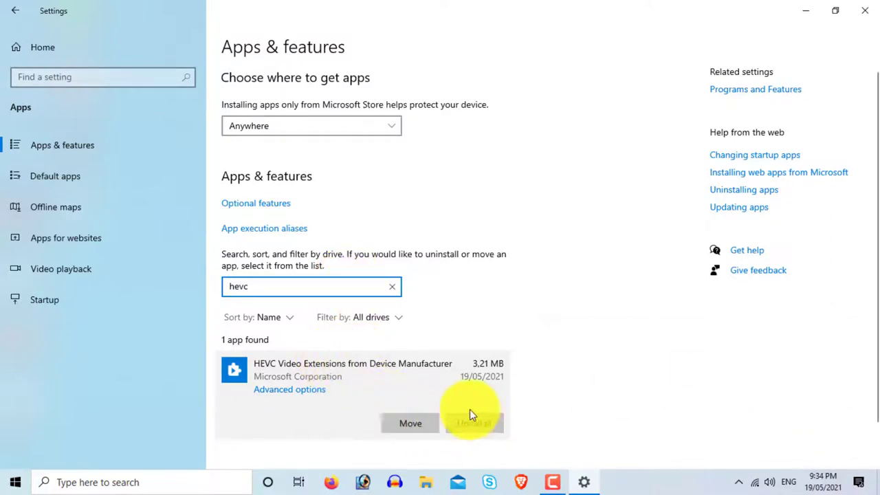